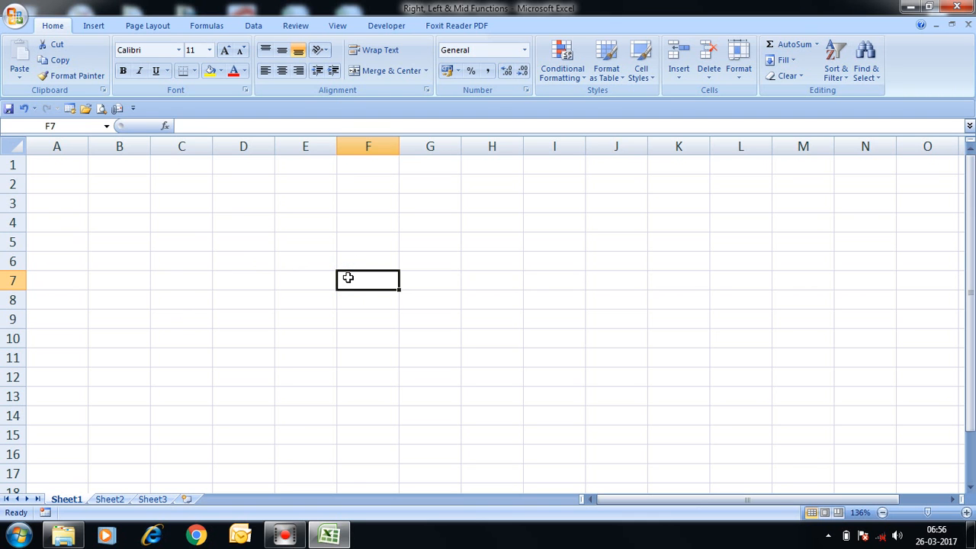
- Enter the text "Trichy Chennai Madurai" in cell F7
type("Trichy")
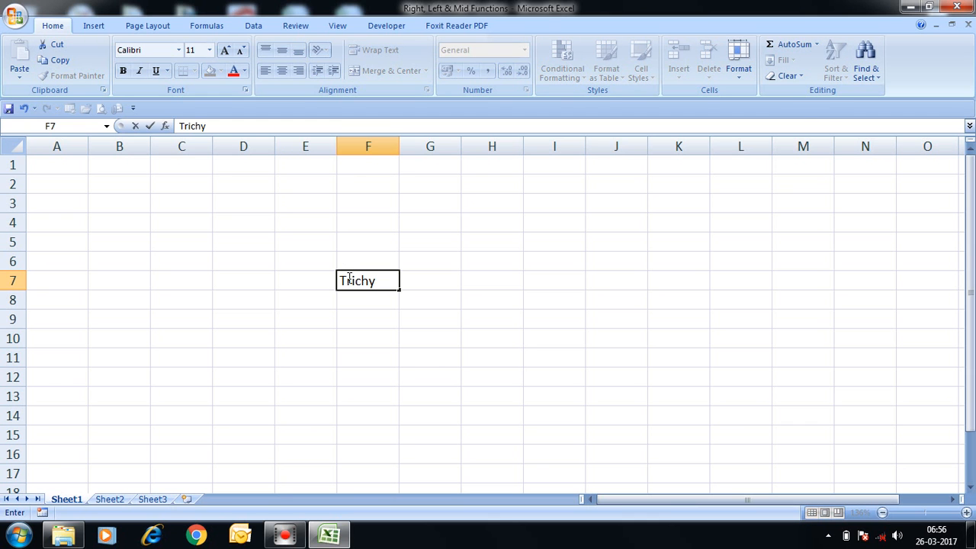
type(" Chennai Madurai")
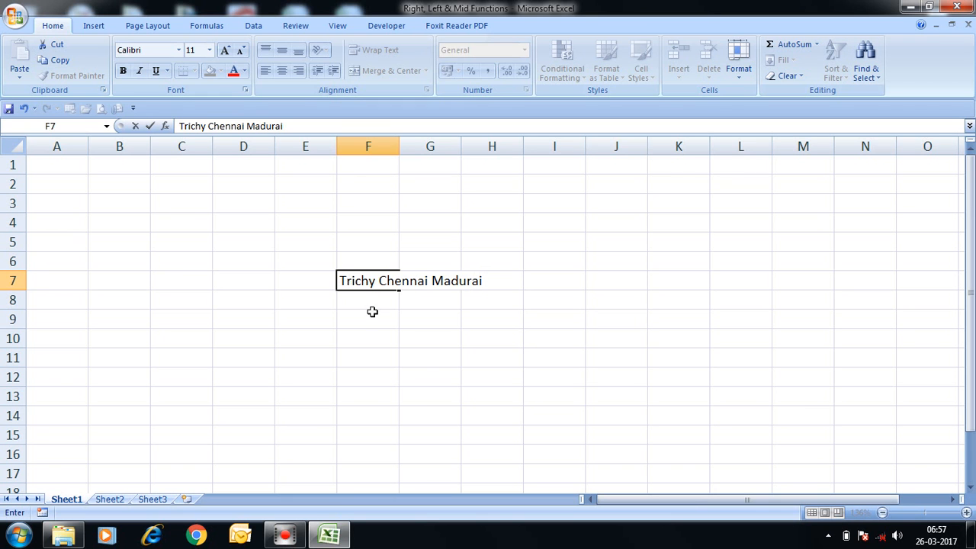
left_click(372, 310)
left_click(374, 282)
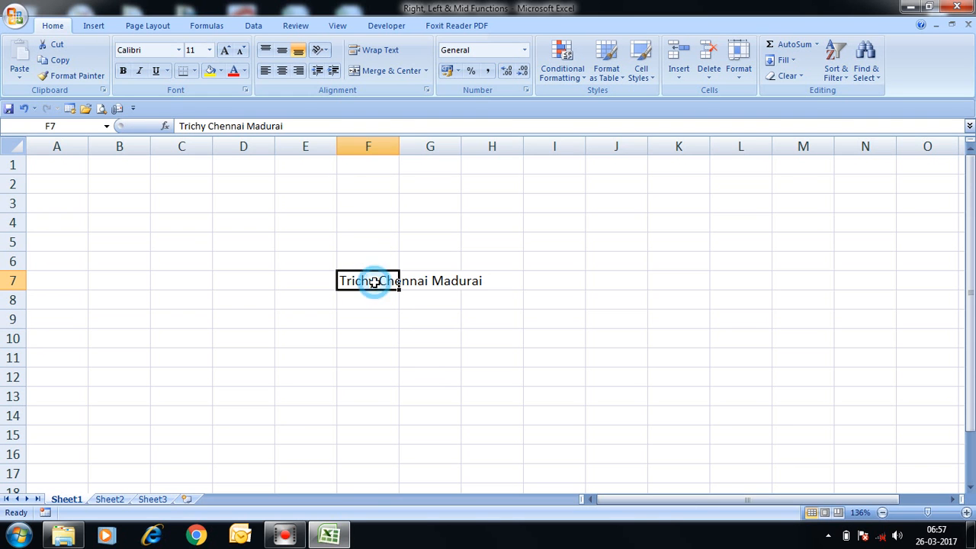
- Fit the width of column F to its text and save the workbook
double_click(399, 140)
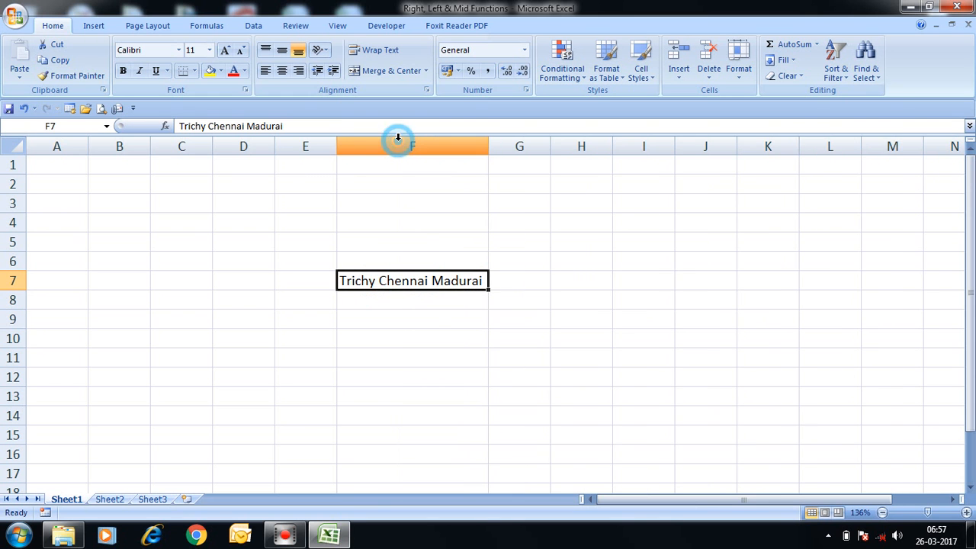
left_click(457, 331)
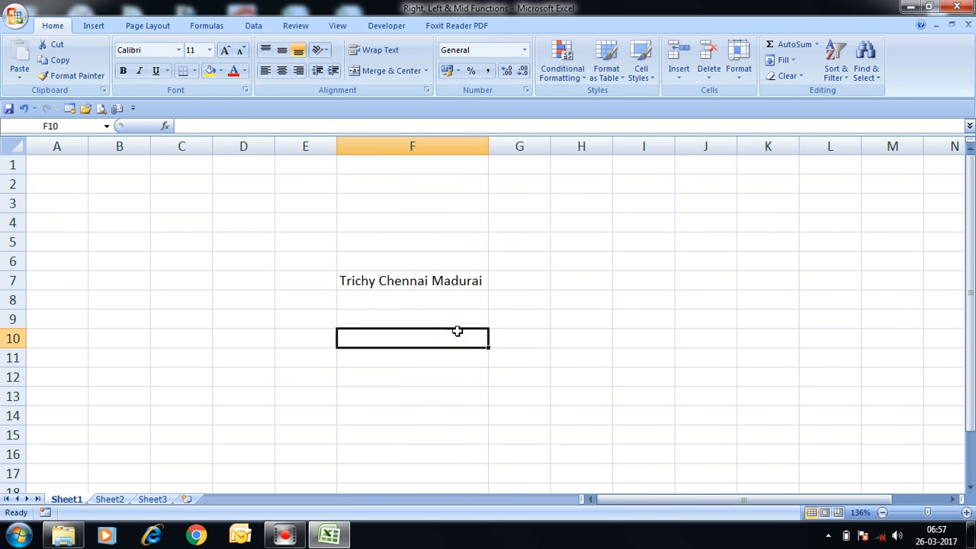
key("ctrl+s")
- Enter the headings "Right", "Left" and "Mid" in cells G6, H6 and I6
left_click(511, 262)
type("Right")
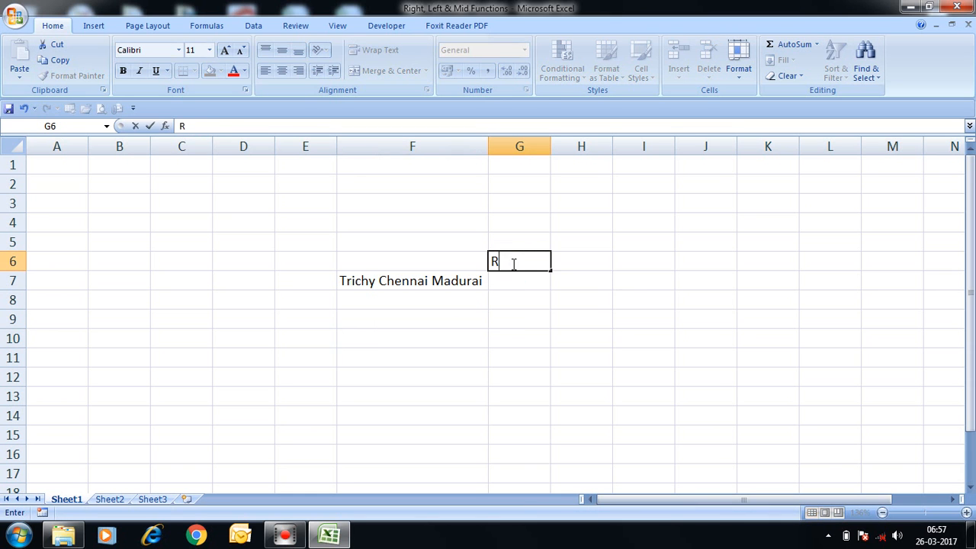
key("Return")
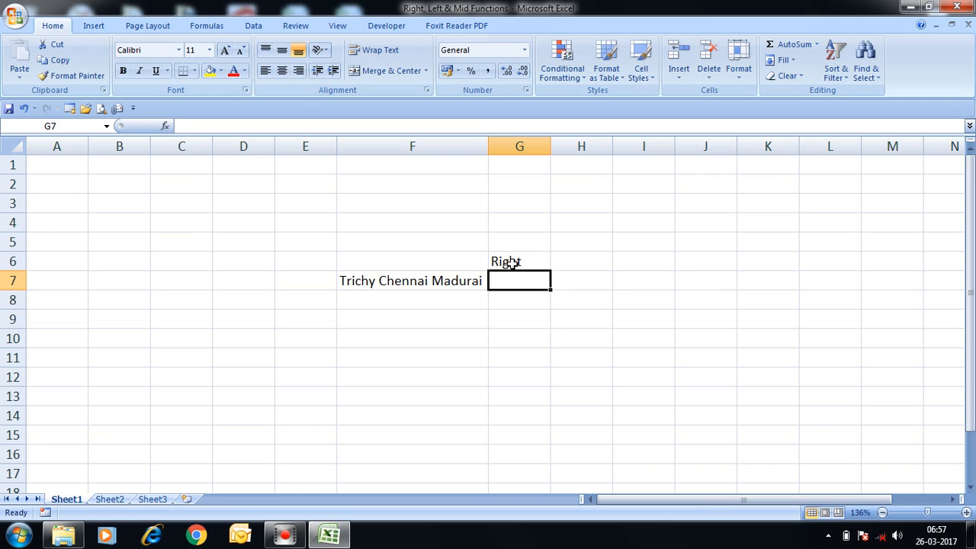
left_click(511, 262)
key("Right")
type("Left")
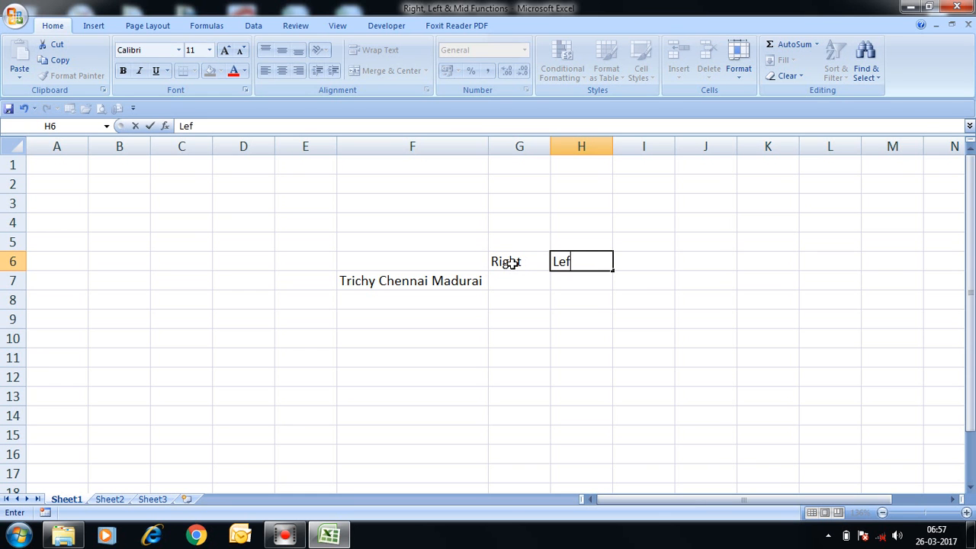
left_click(665, 261)
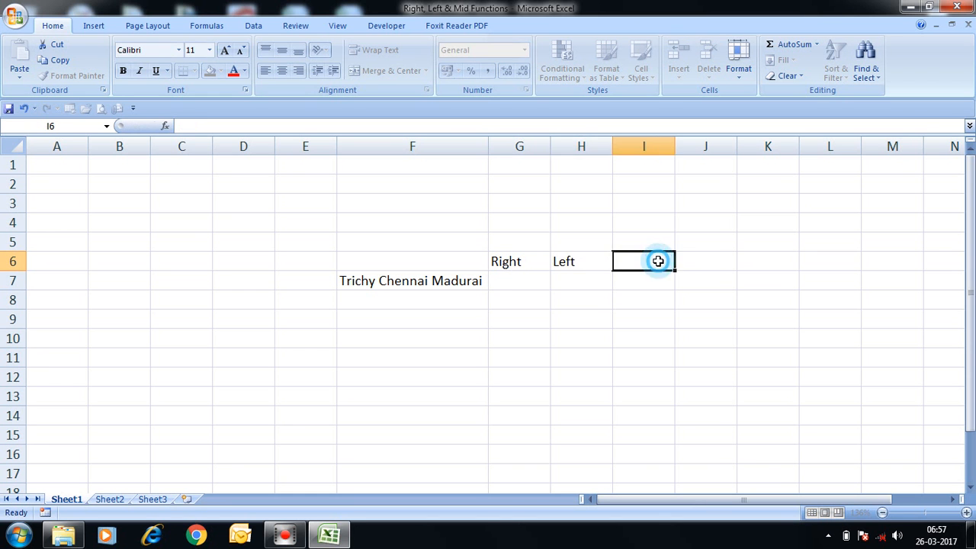
type("MId")
key("BackSpace")
key("BackSpace")
type("id")
key("Return")
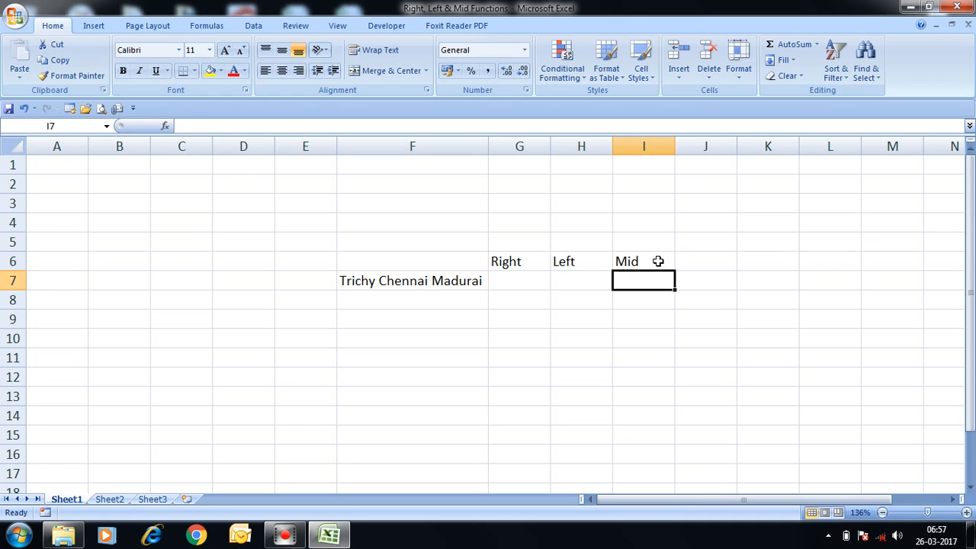
- Fill the heading cells G6:I6 with yellow
left_click(519, 261)
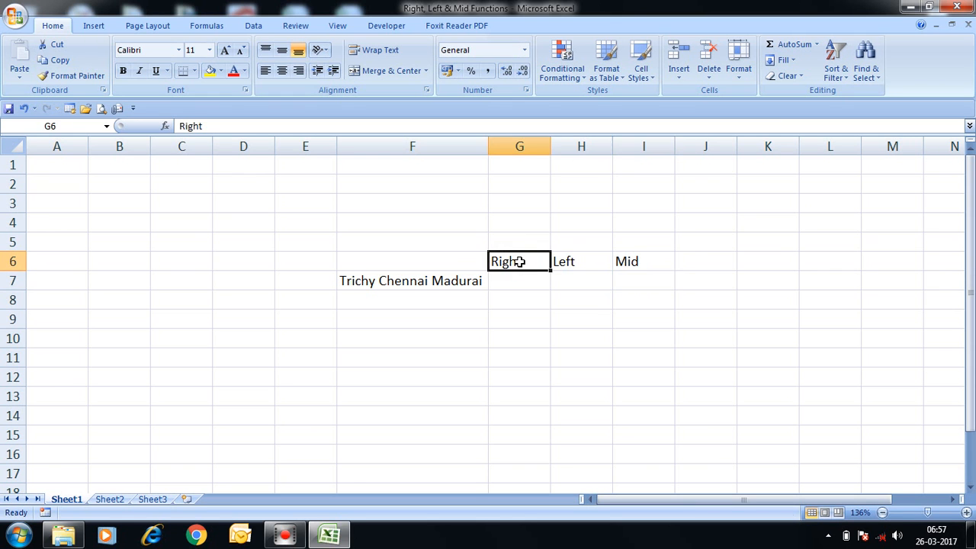
key("shift+Right")
key("shift+Right")
key("shift+Right")
key("shift+Left")
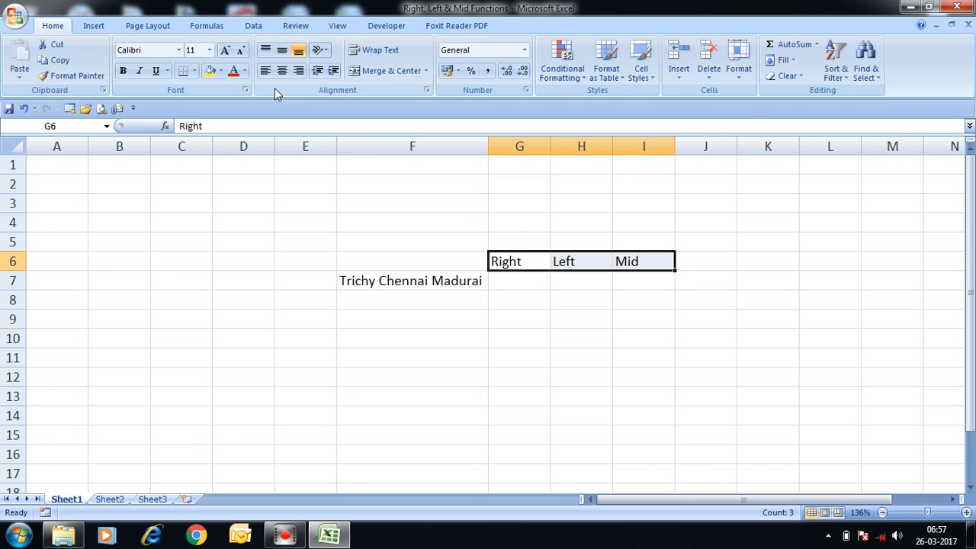
left_click(210, 71)
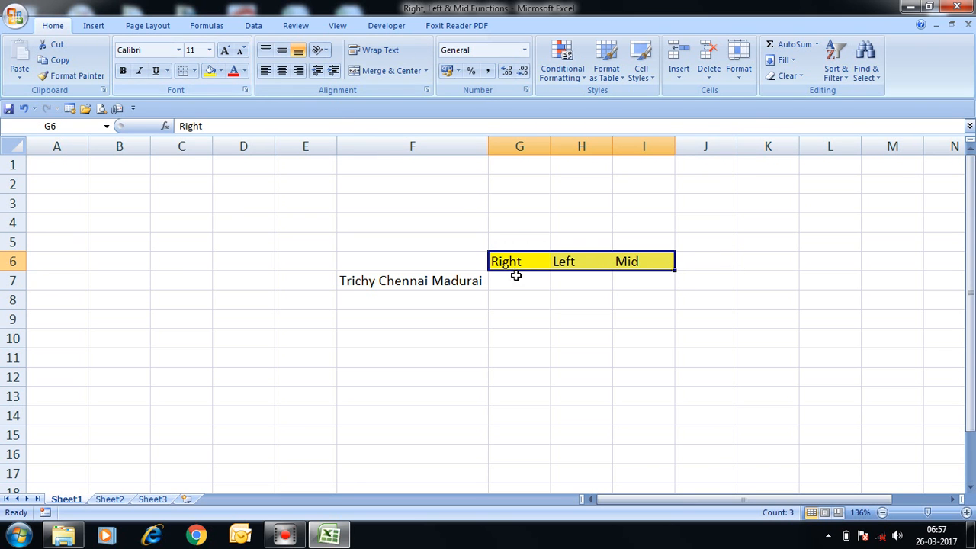
- Enter the formula =RIGHT(F7,7) in cell G7 and fit column G to its content
left_click(506, 282)
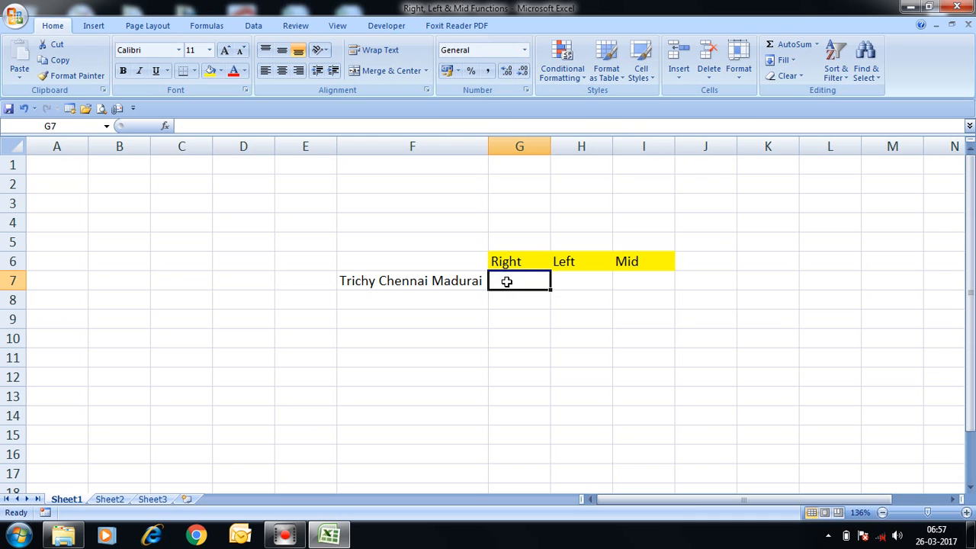
left_click(506, 281)
type("=right")
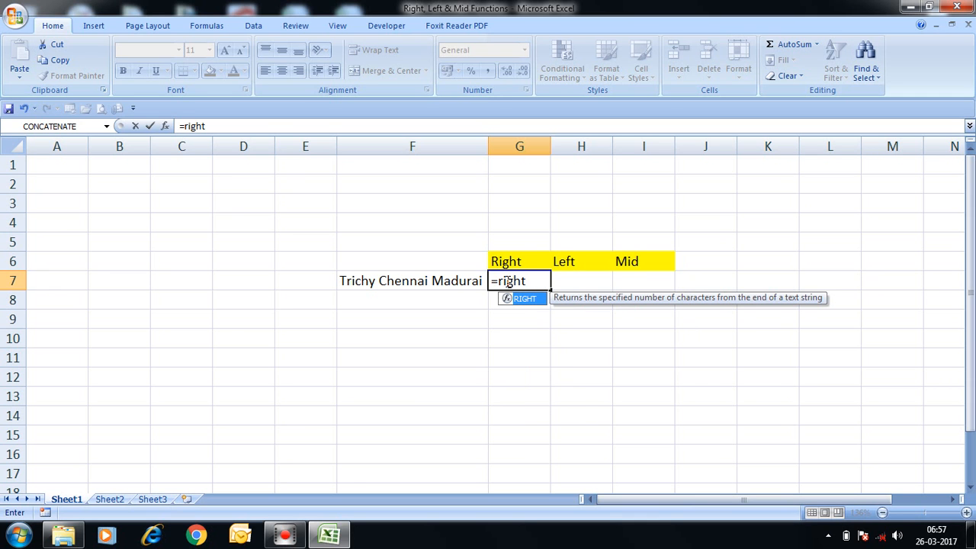
key("Tab")
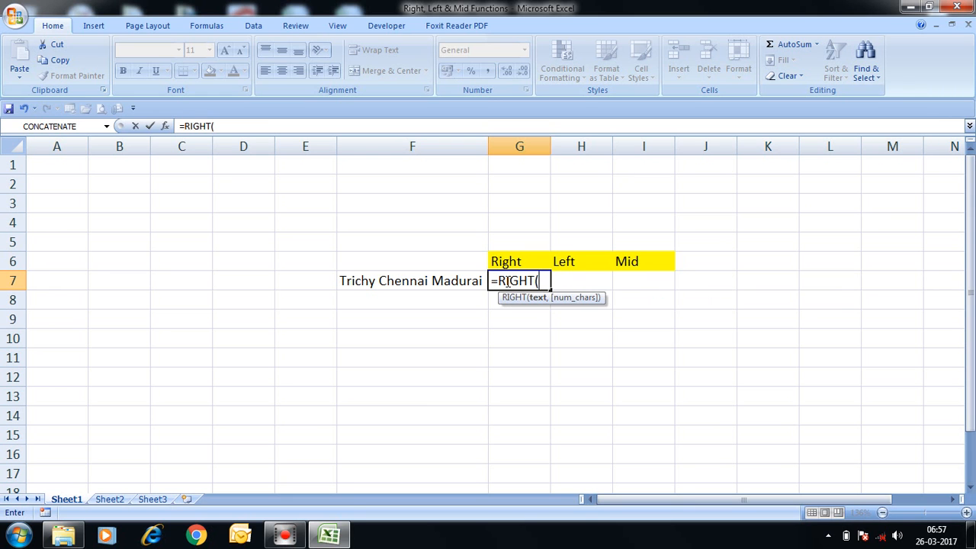
key("Left")
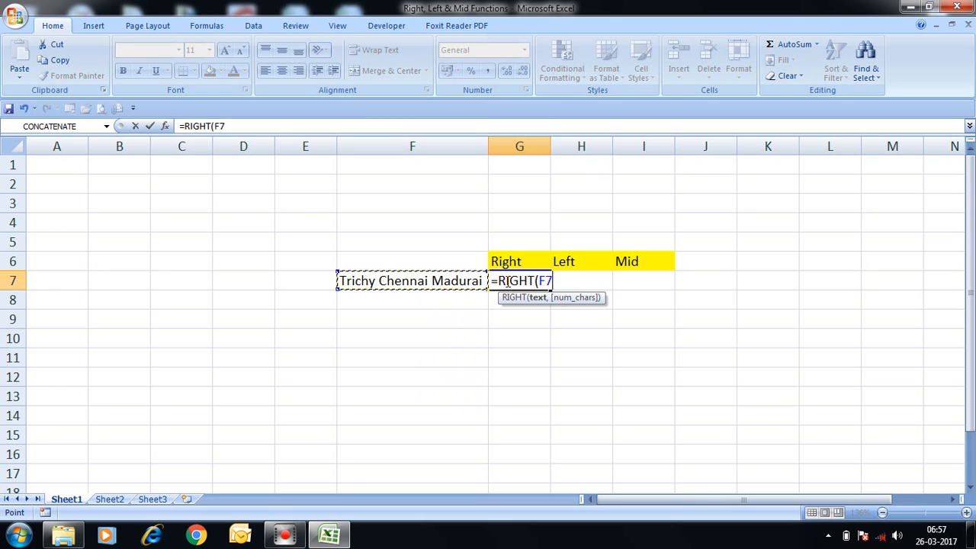
type(",")
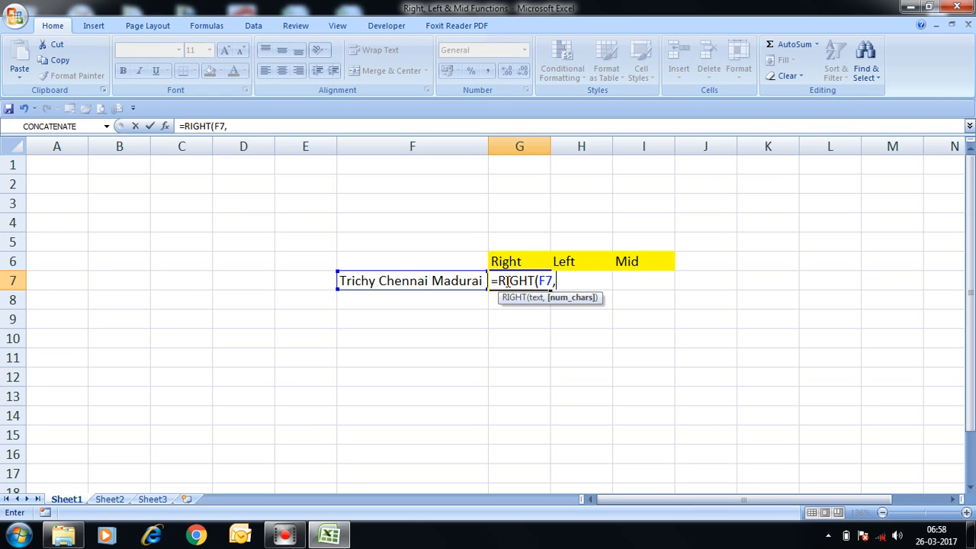
type("7")
type(")")
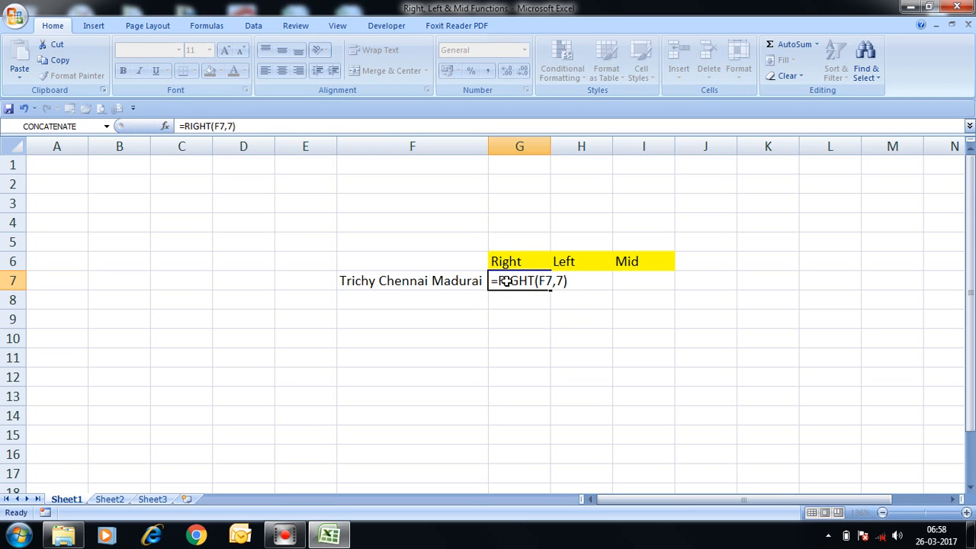
key("Return")
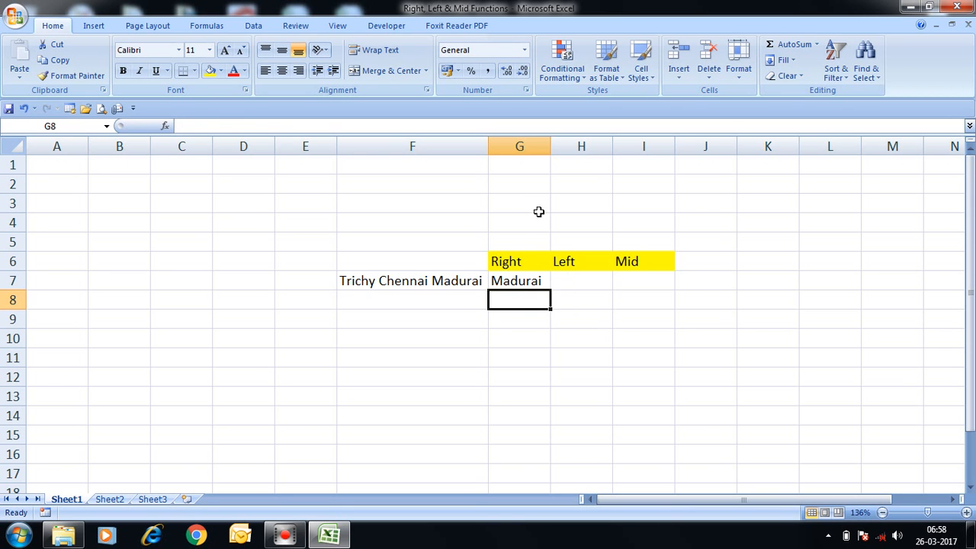
left_click_drag(550, 140, 546, 140)
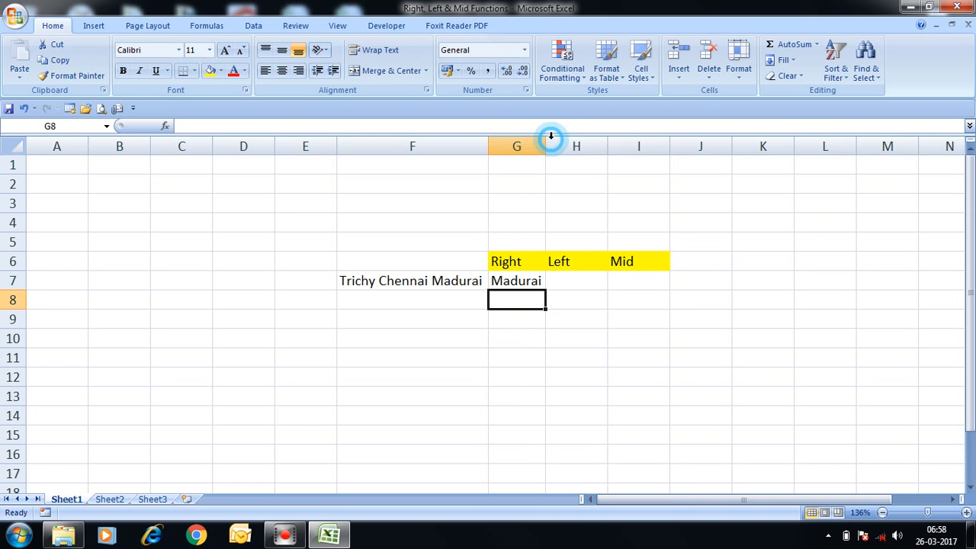
- Set the character count of the RIGHT formula in G7 to 15 and fit column G to the longer text
left_click(513, 286)
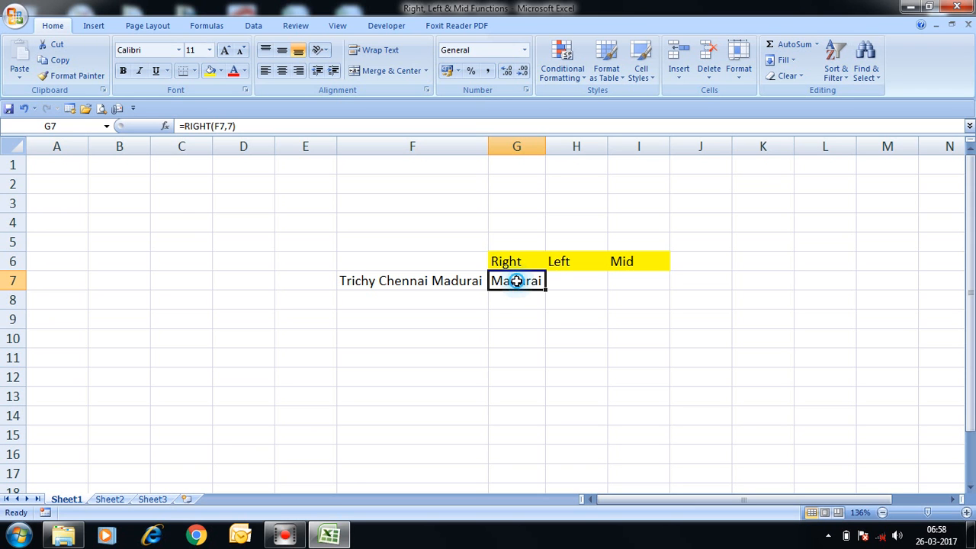
double_click(517, 283)
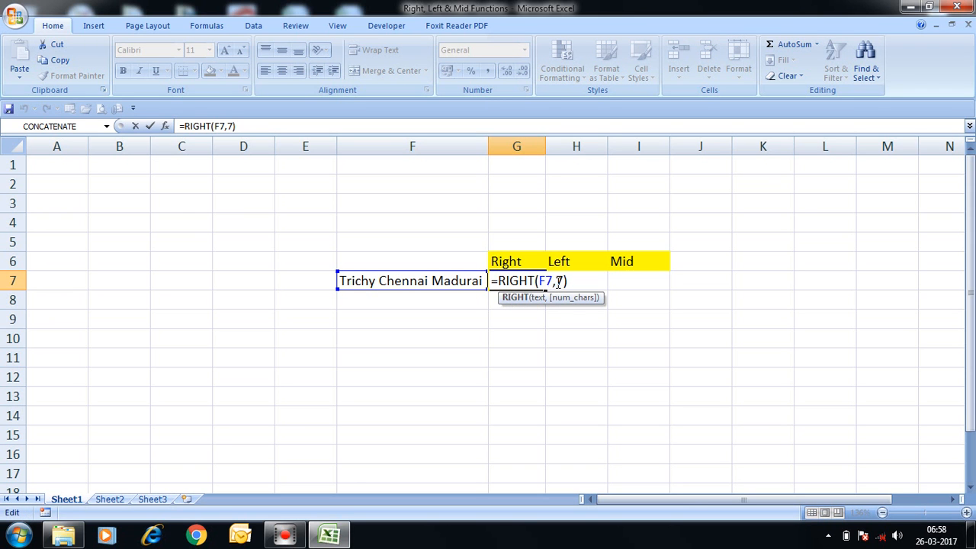
left_click(565, 281)
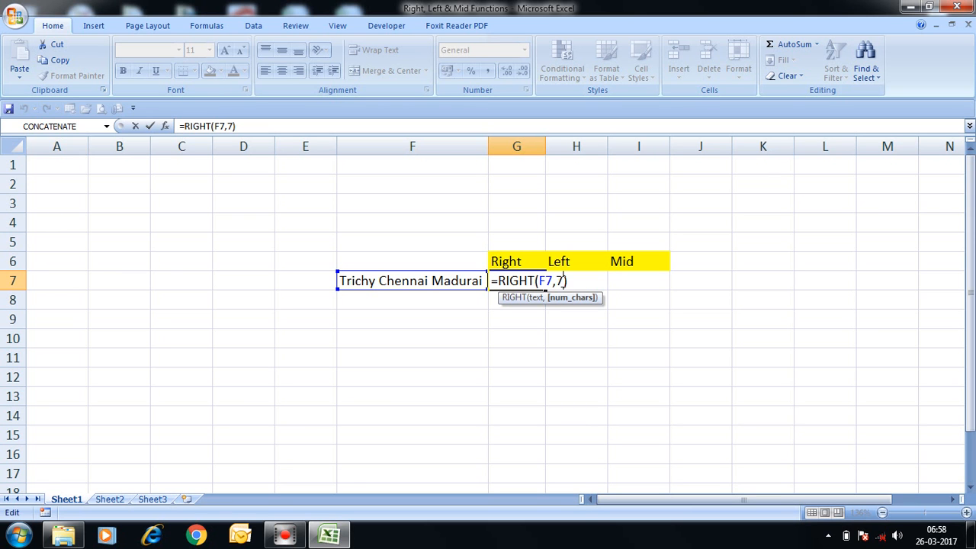
key("BackSpace")
type("15")
key("Return")
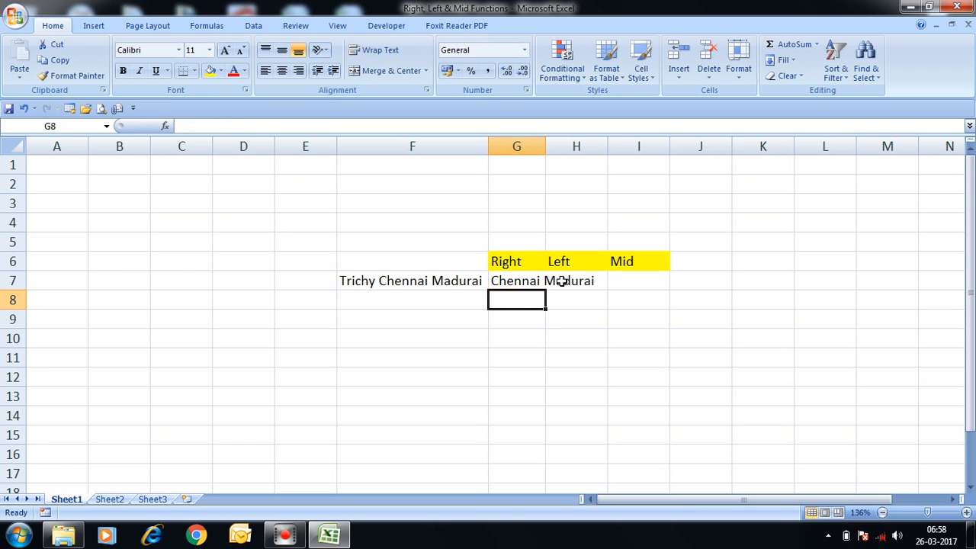
double_click(546, 145)
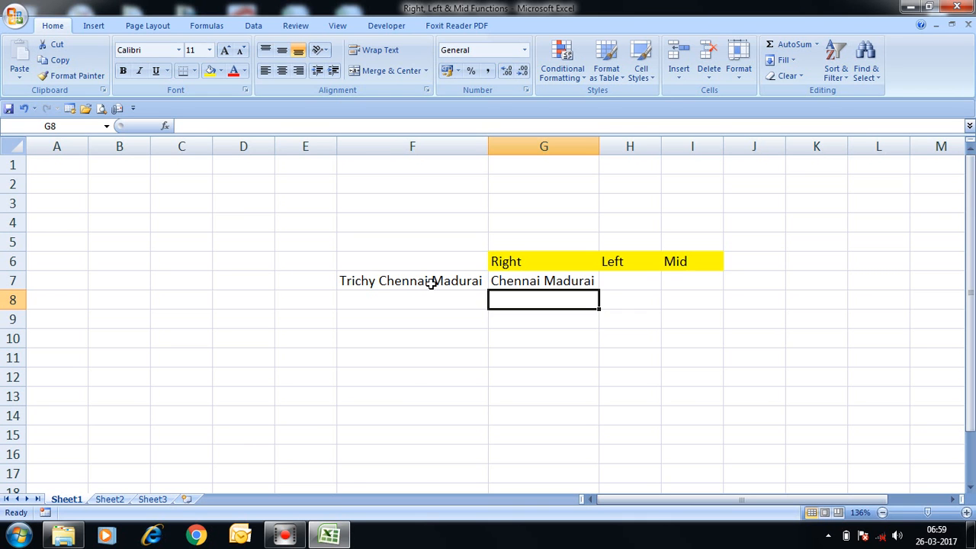
left_click(544, 281)
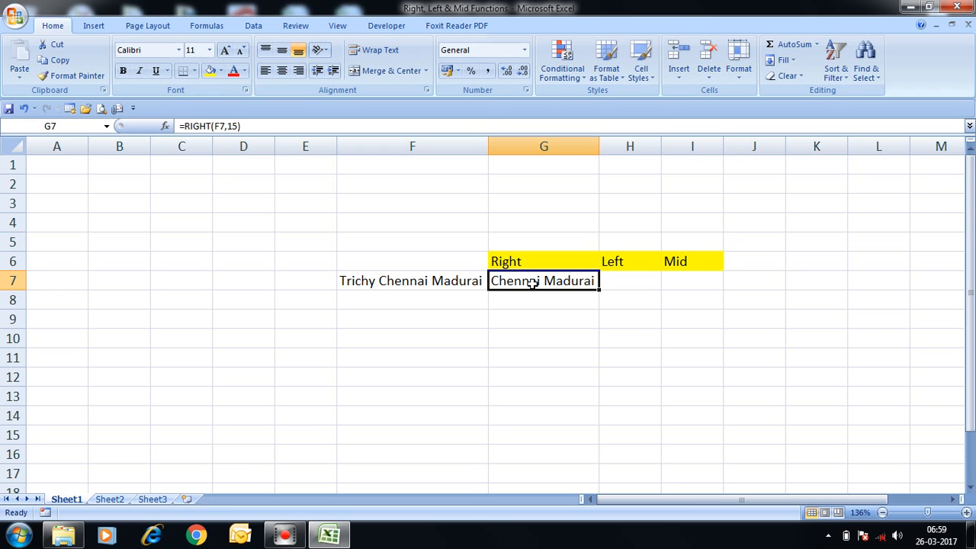
left_click(625, 280)
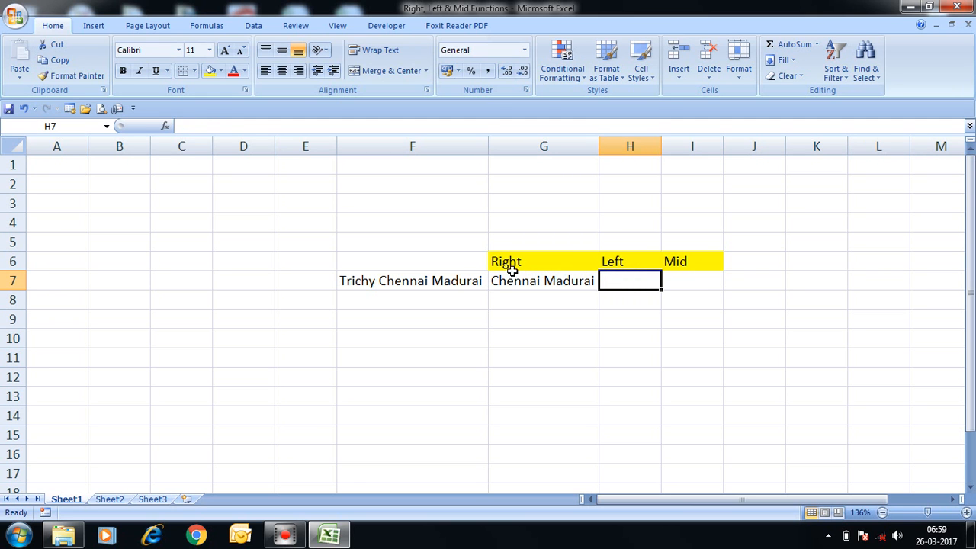
left_click(444, 281)
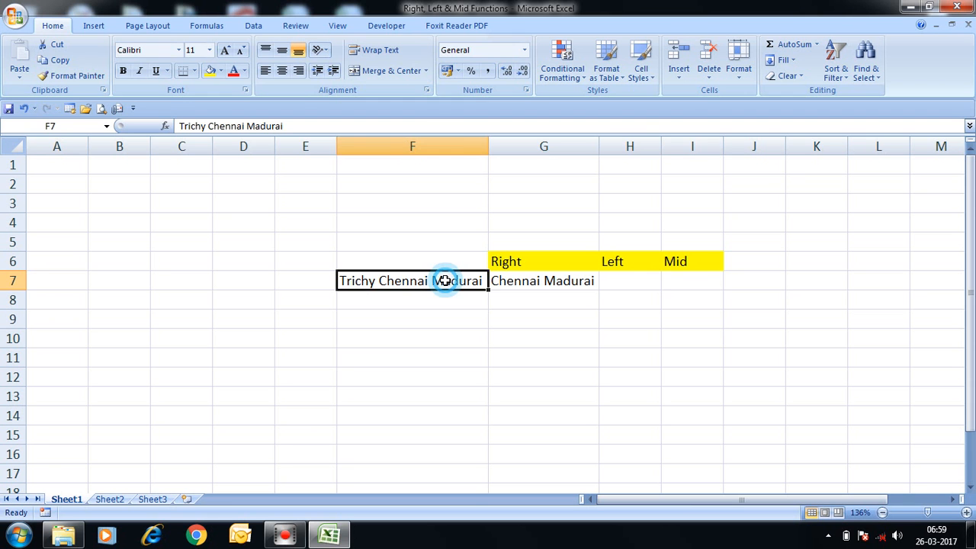
- Set the character count of the RIGHT formula in G7 to 7
left_click(528, 282)
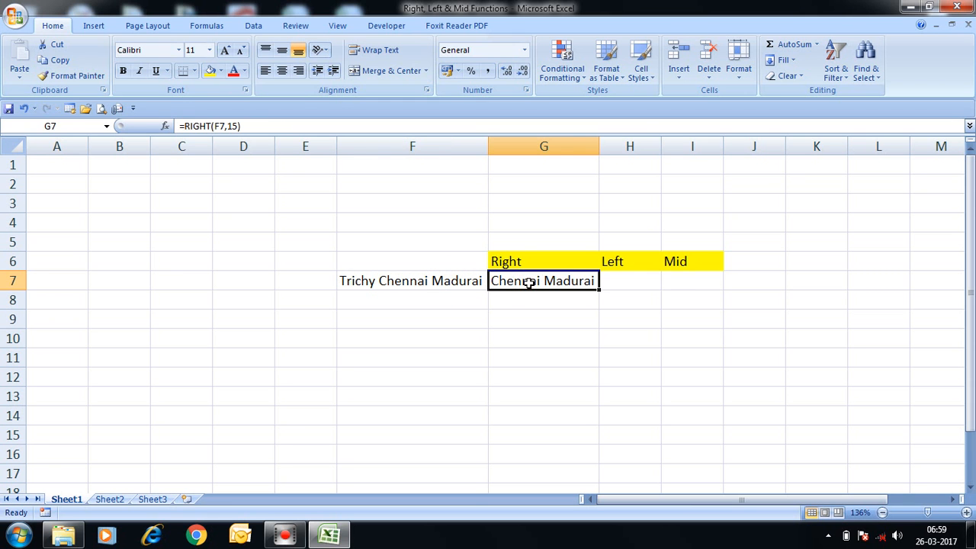
double_click(528, 282)
left_click(570, 280)
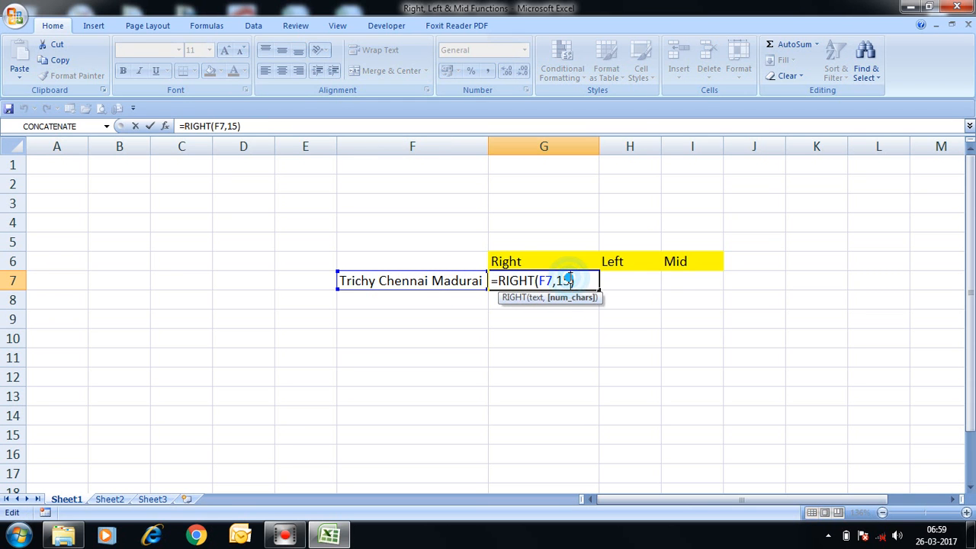
key("BackSpace")
key("BackSpace")
type("7")
key("Return")
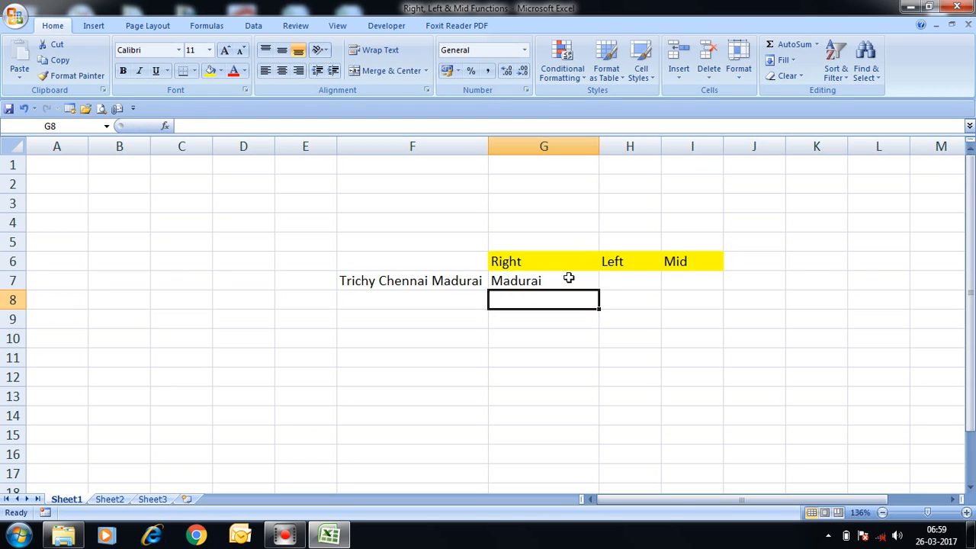
- Enter the formula =LEFT(F7,6) in cell H7 to extract the first word of the text
left_click(611, 280)
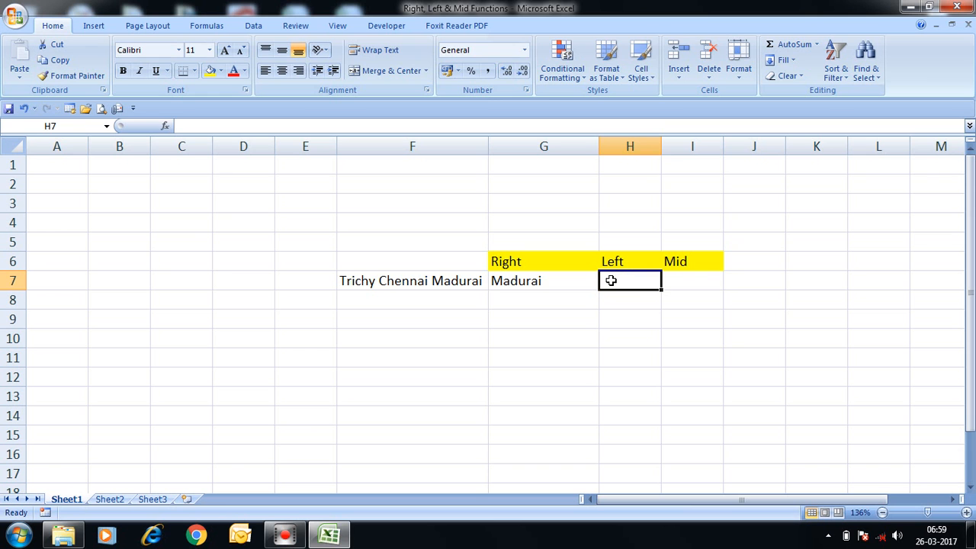
type("=")
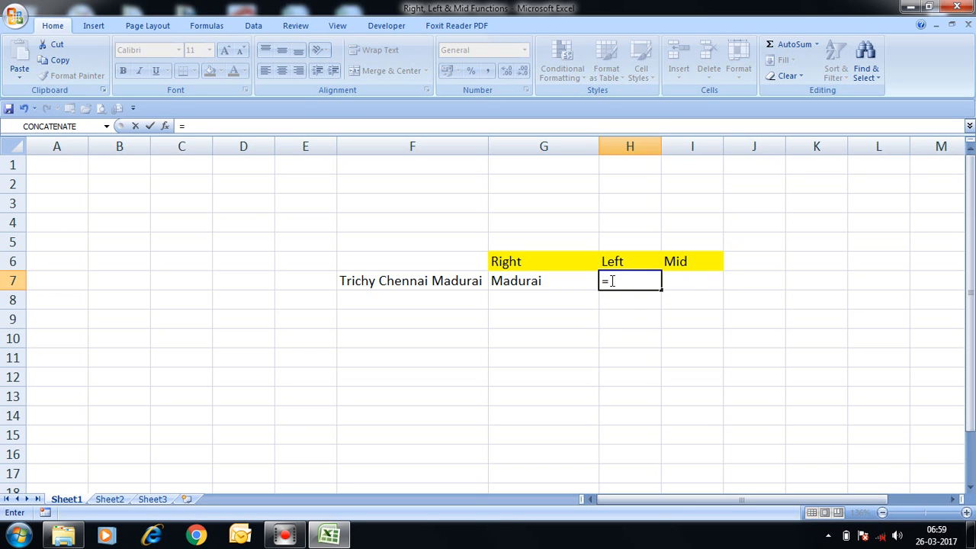
type("left")
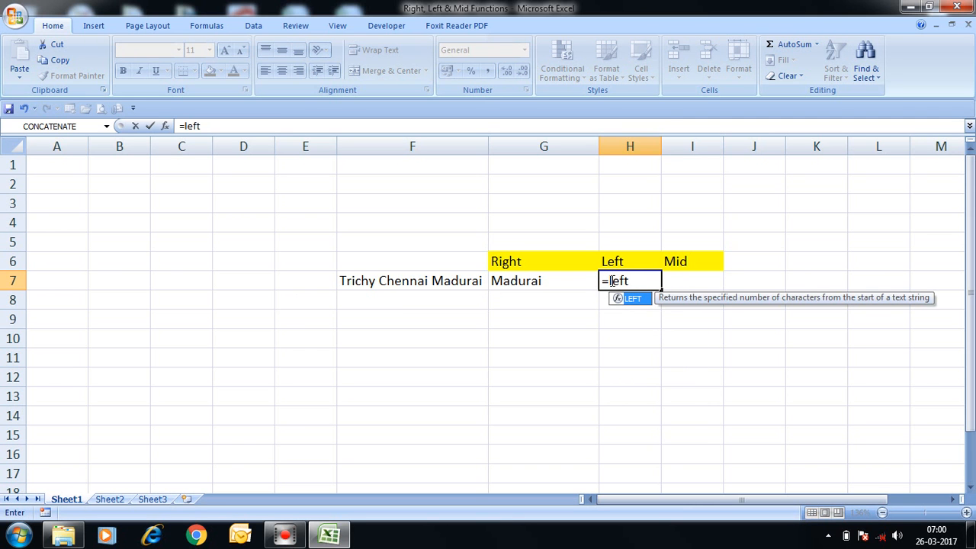
key("Tab")
key("Left")
key("Left")
type(",")
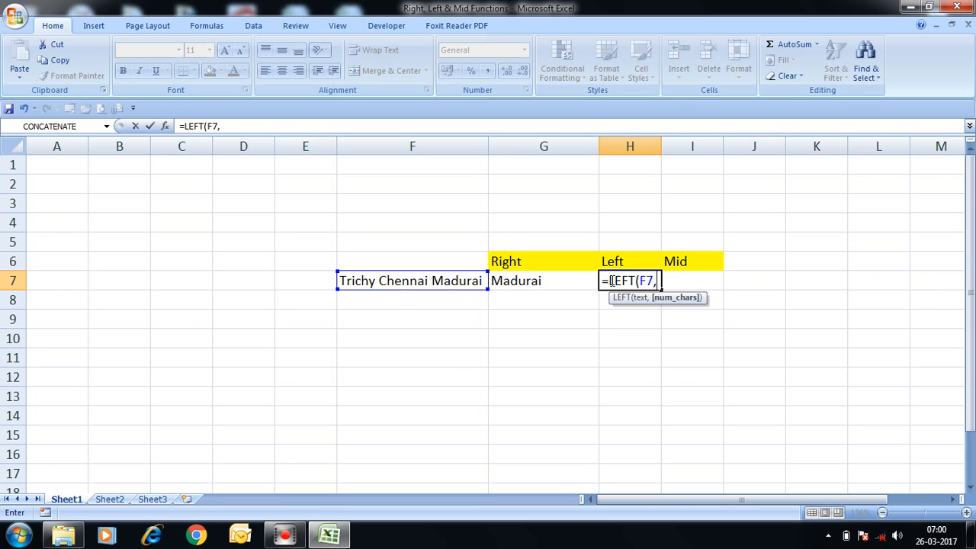
type("6)")
key("Return")
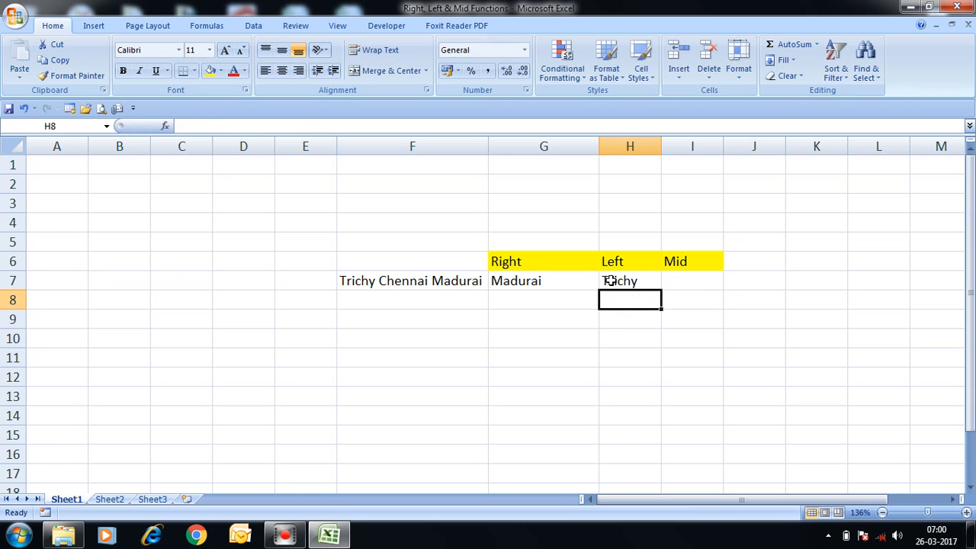
left_click(644, 281)
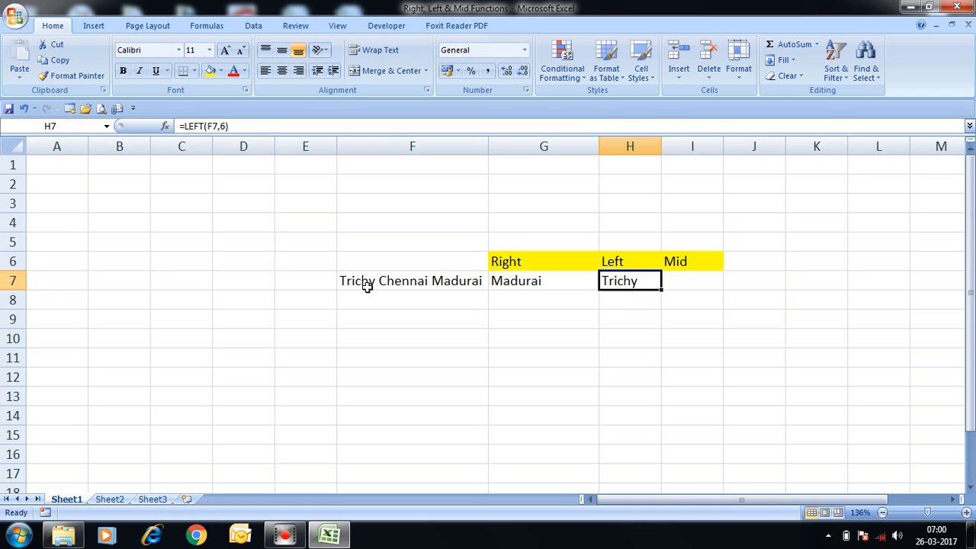
left_click(629, 282)
- Enter the formula =MID(F7,8,7) in cell I7 to extract the middle word of the text
left_click(688, 280)
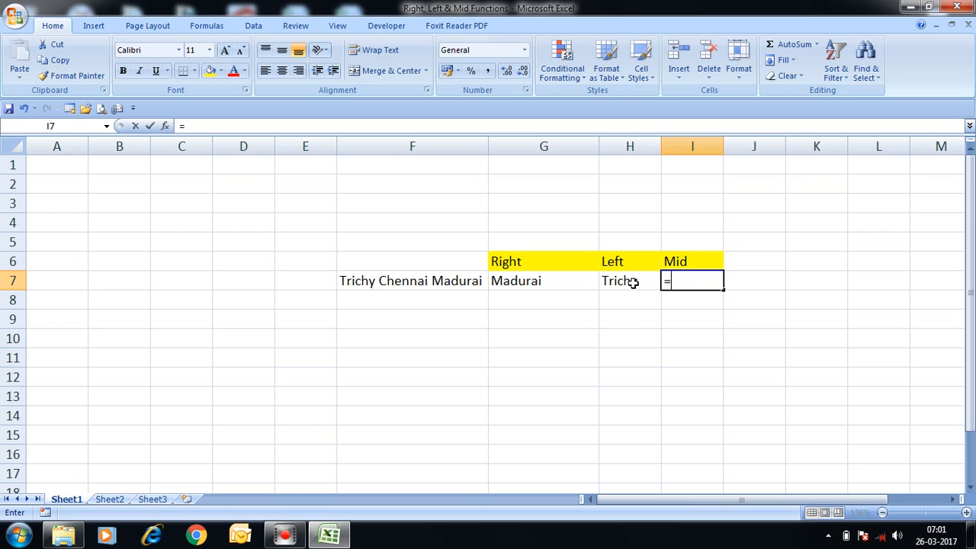
type("=m")
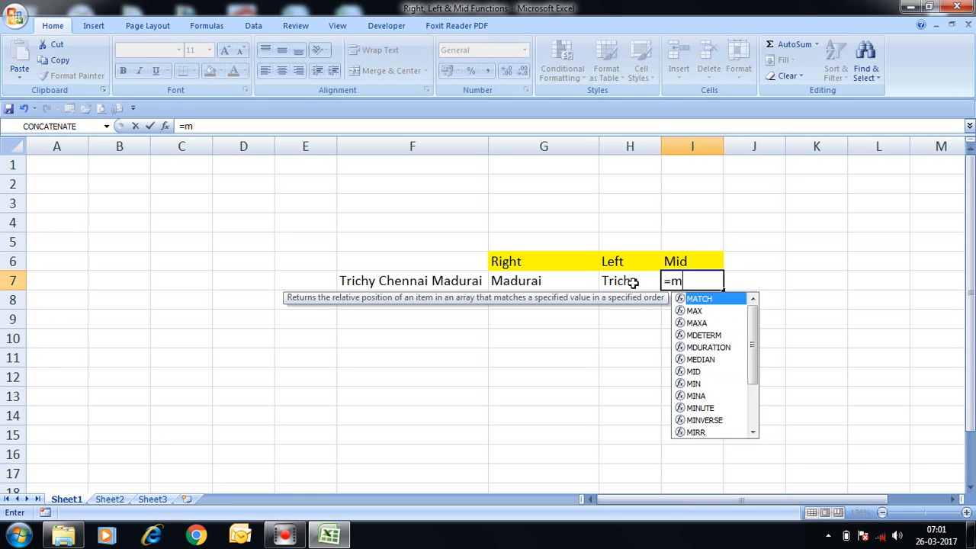
type("id")
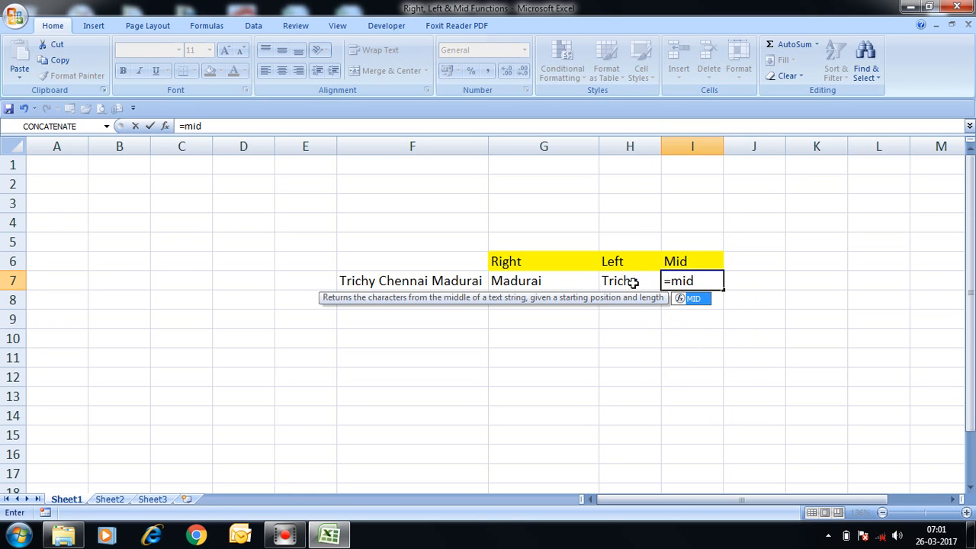
key("Tab")
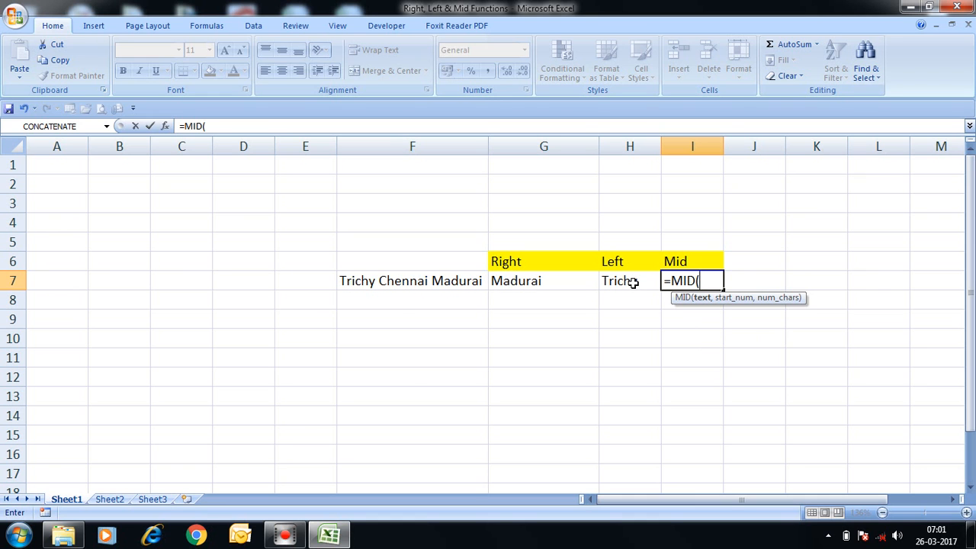
key("Left")
key("Left")
key("Left")
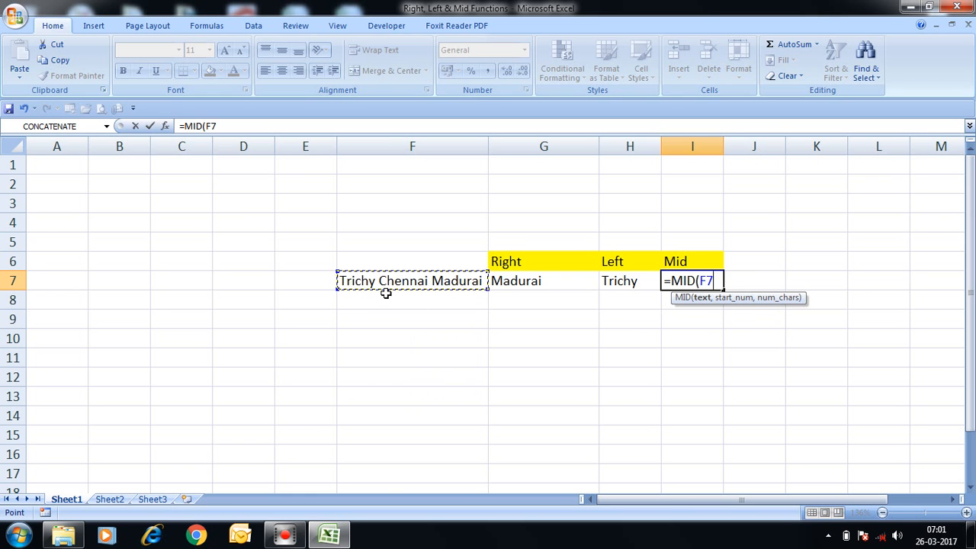
type(",")
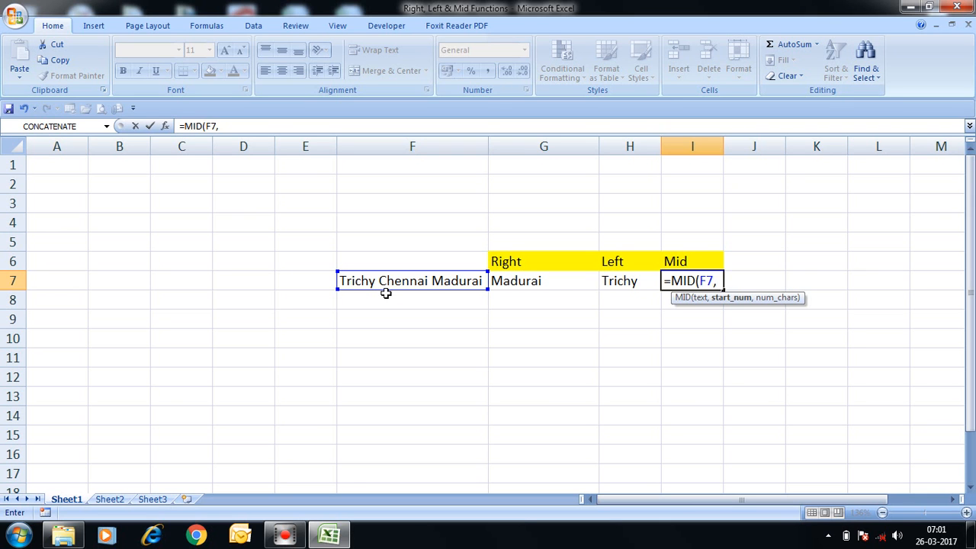
type("8")
type(",7")
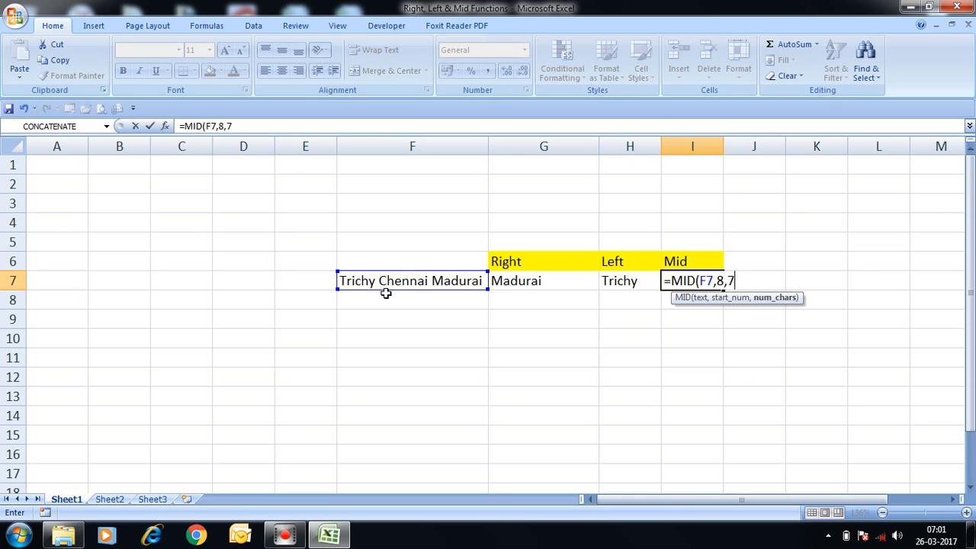
type(")")
key("Return")
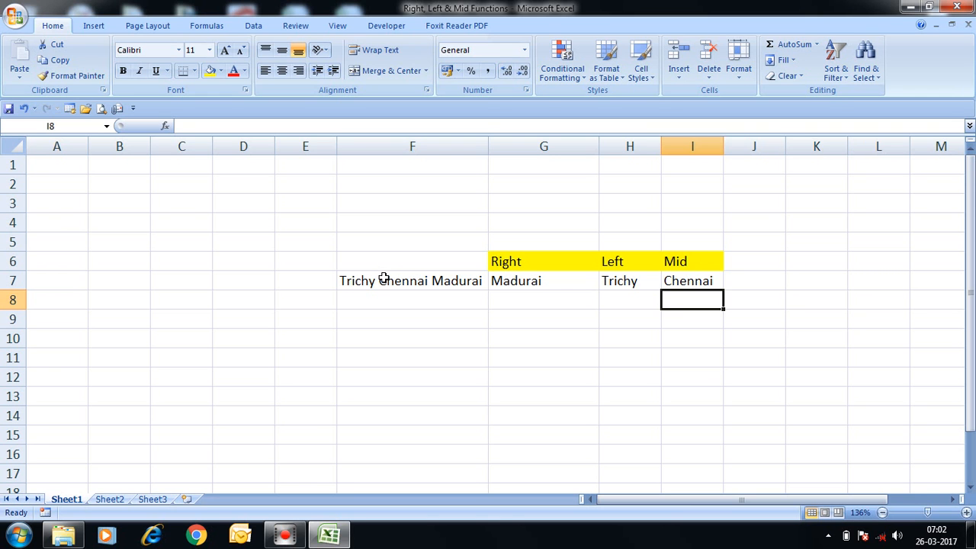
left_click(664, 282)
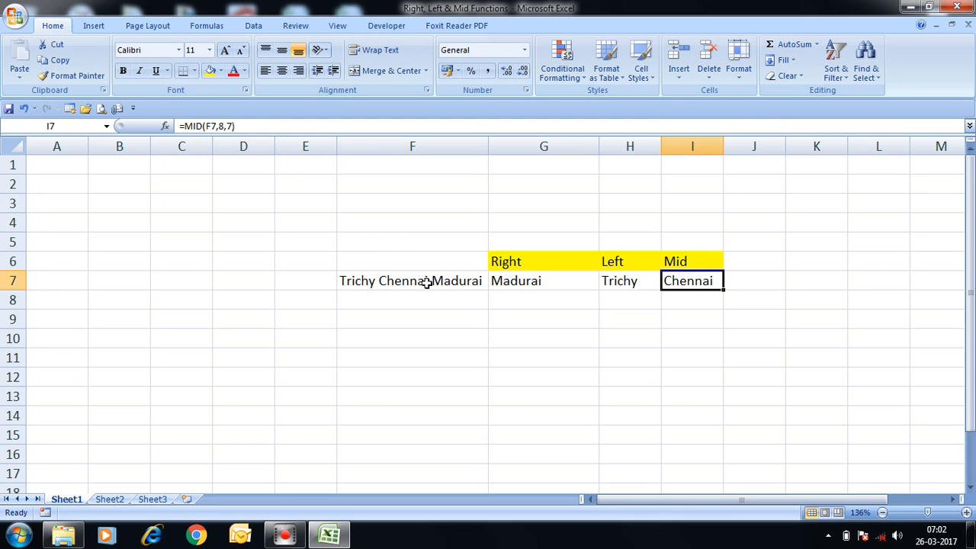
- Set the character count of the MID formula in I7 to 10 and fit column I to the longer text
double_click(709, 281)
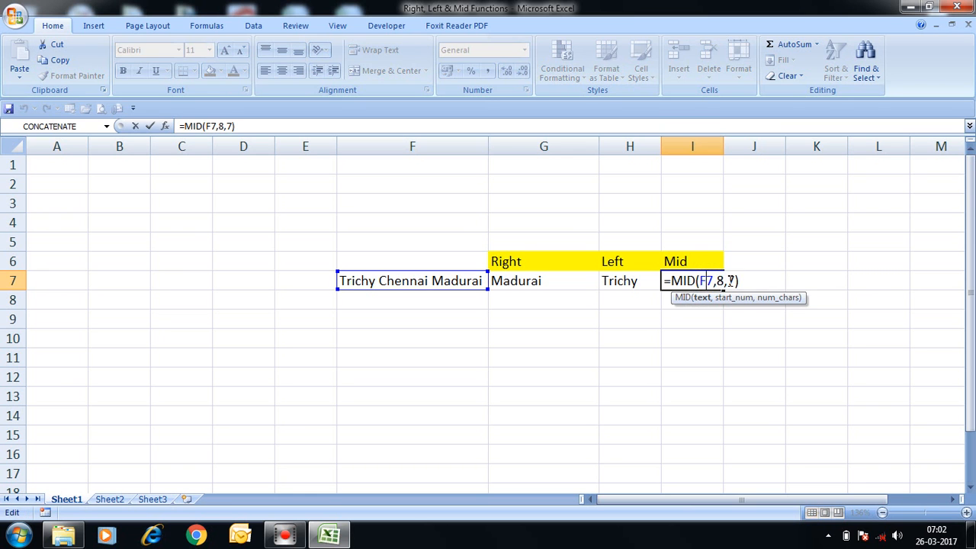
left_click(732, 280)
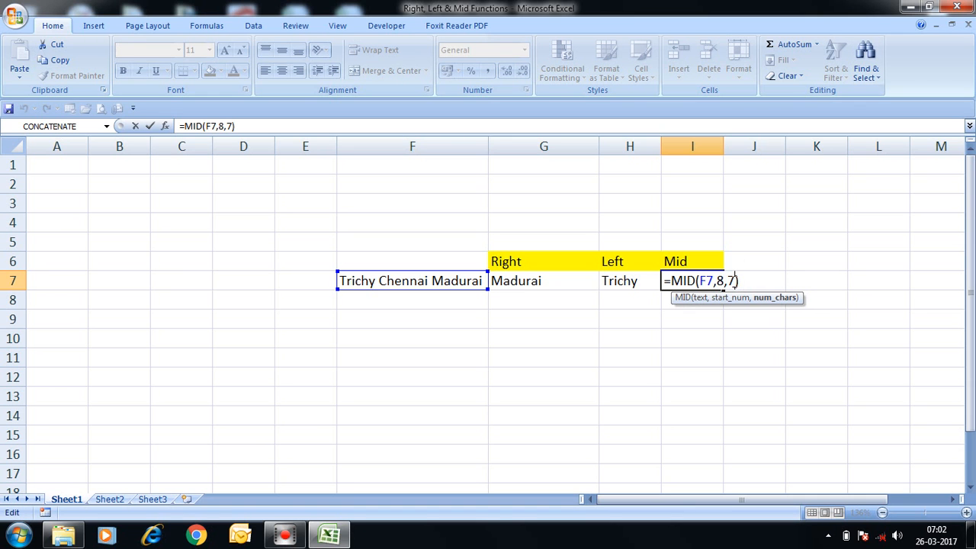
key("BackSpace")
type("10")
key("Return")
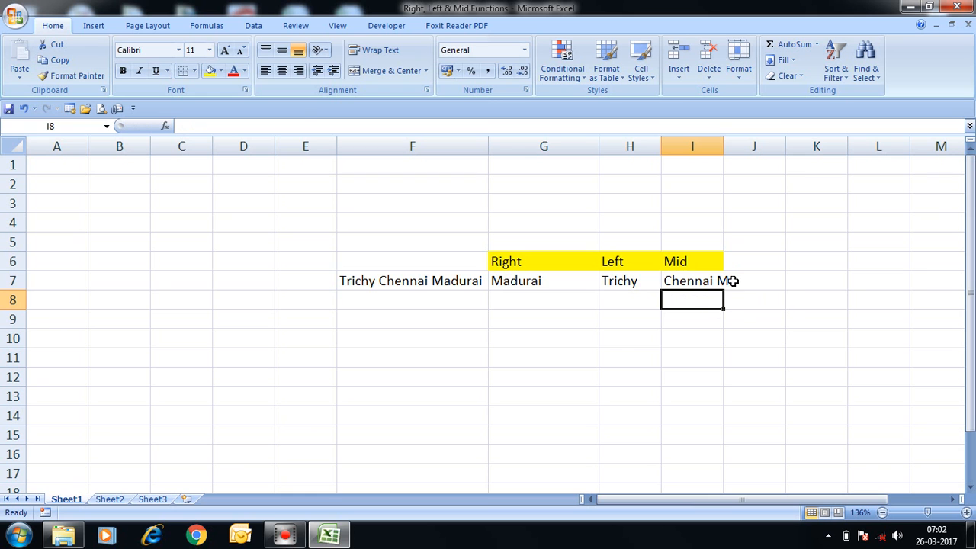
double_click(724, 139)
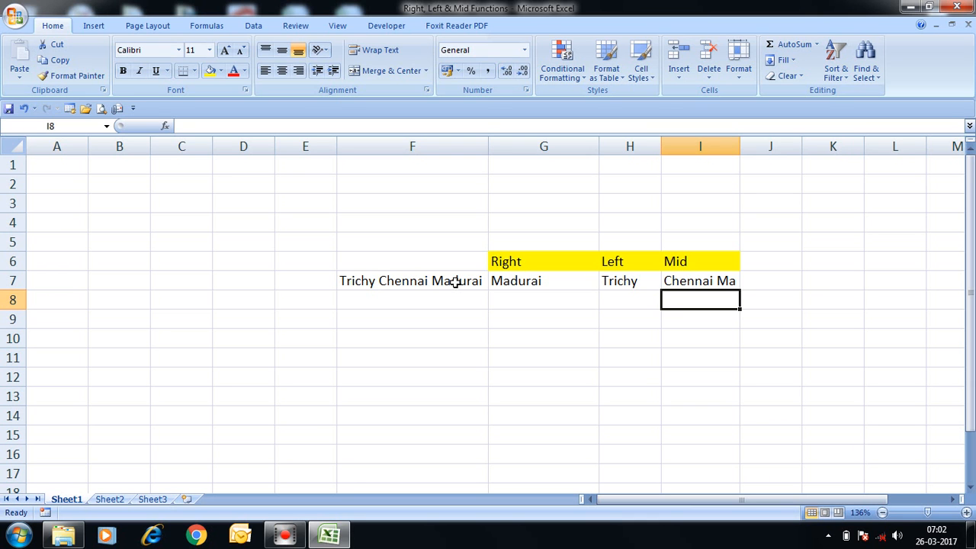
left_click(721, 281)
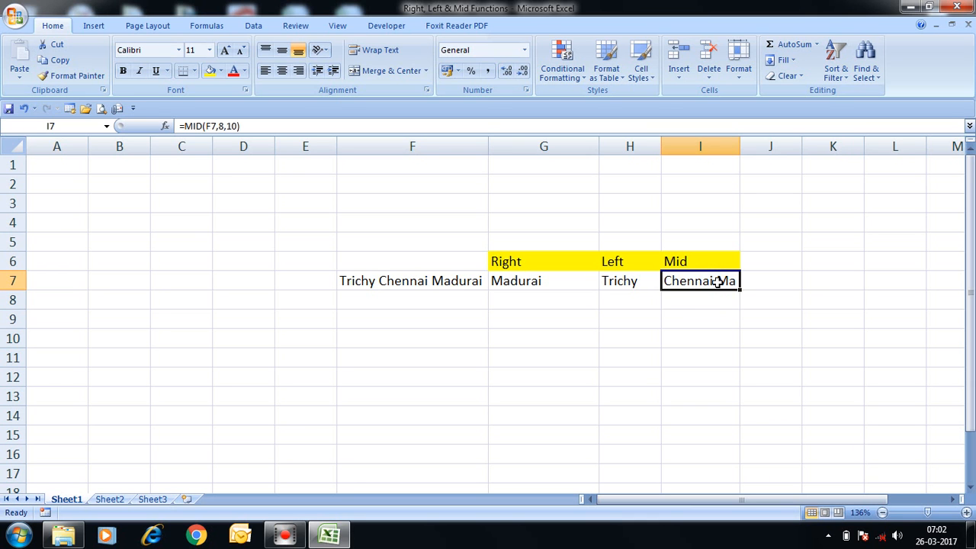